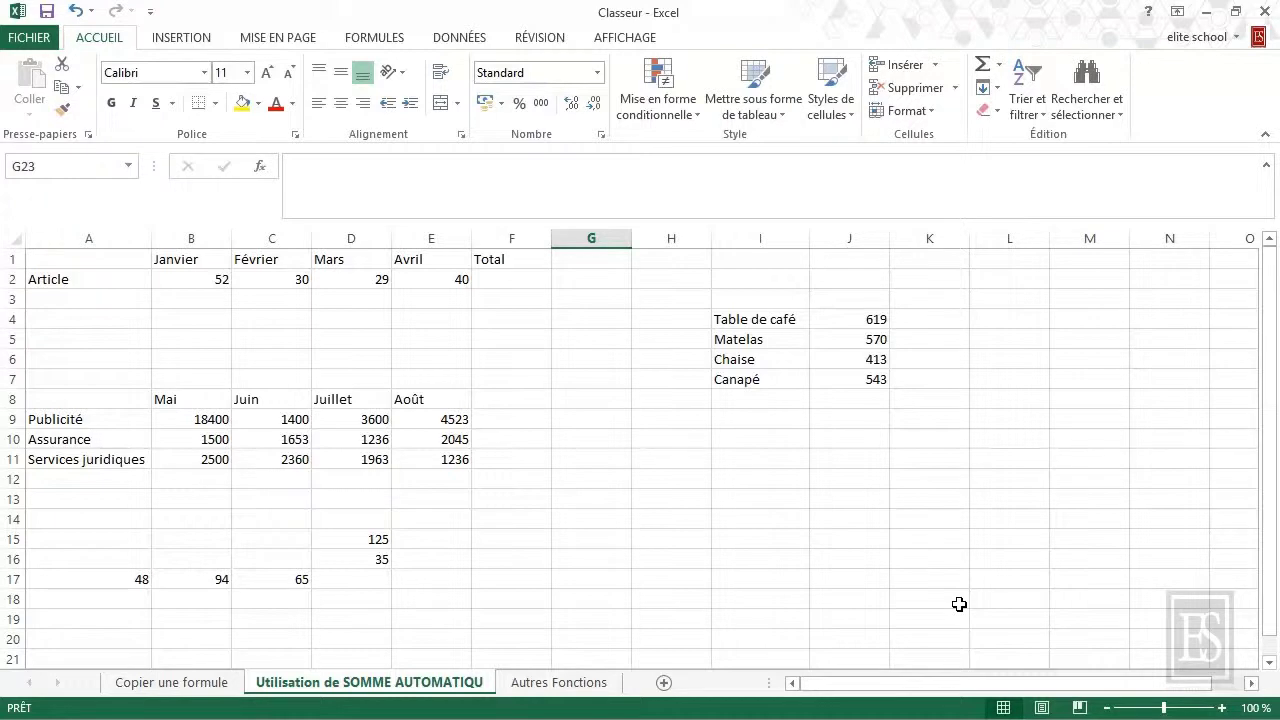
Step: AutoSum the Article row's Janvier–Avril figures B2:E2 into F2, giving 151
left_click(512, 279)
left_click_drag(455, 278, 220, 277)
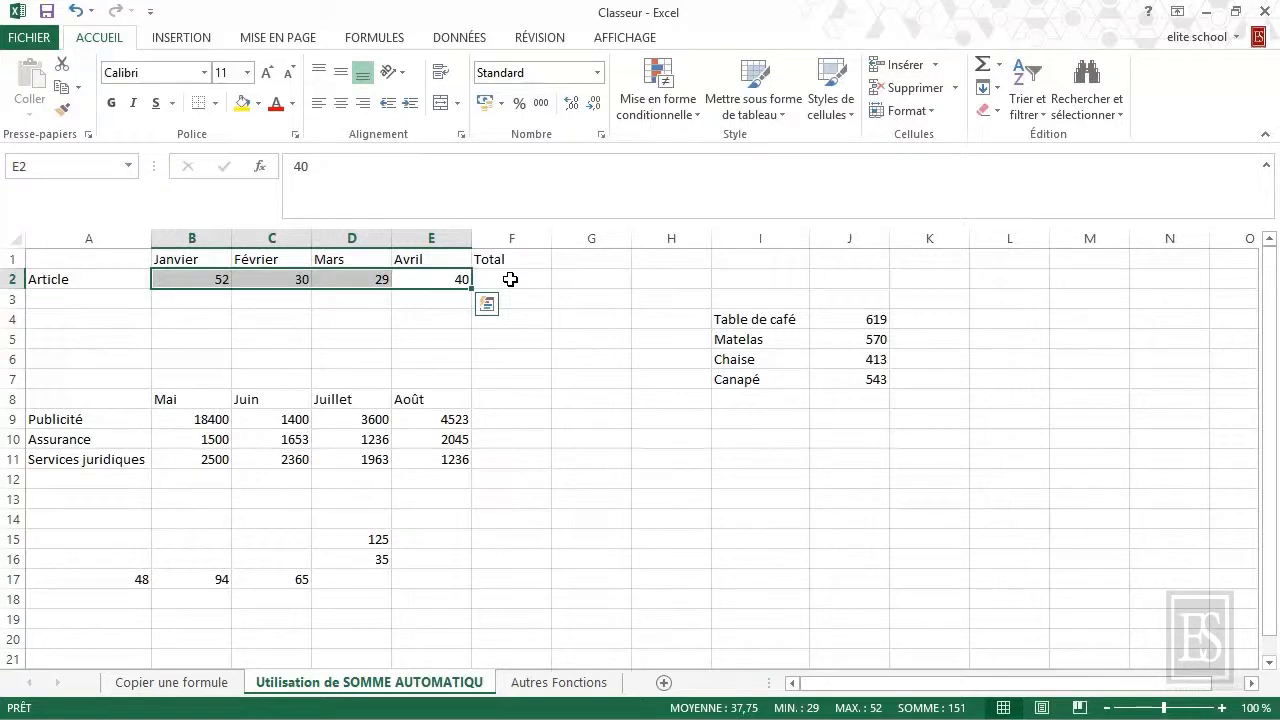
left_click(510, 279)
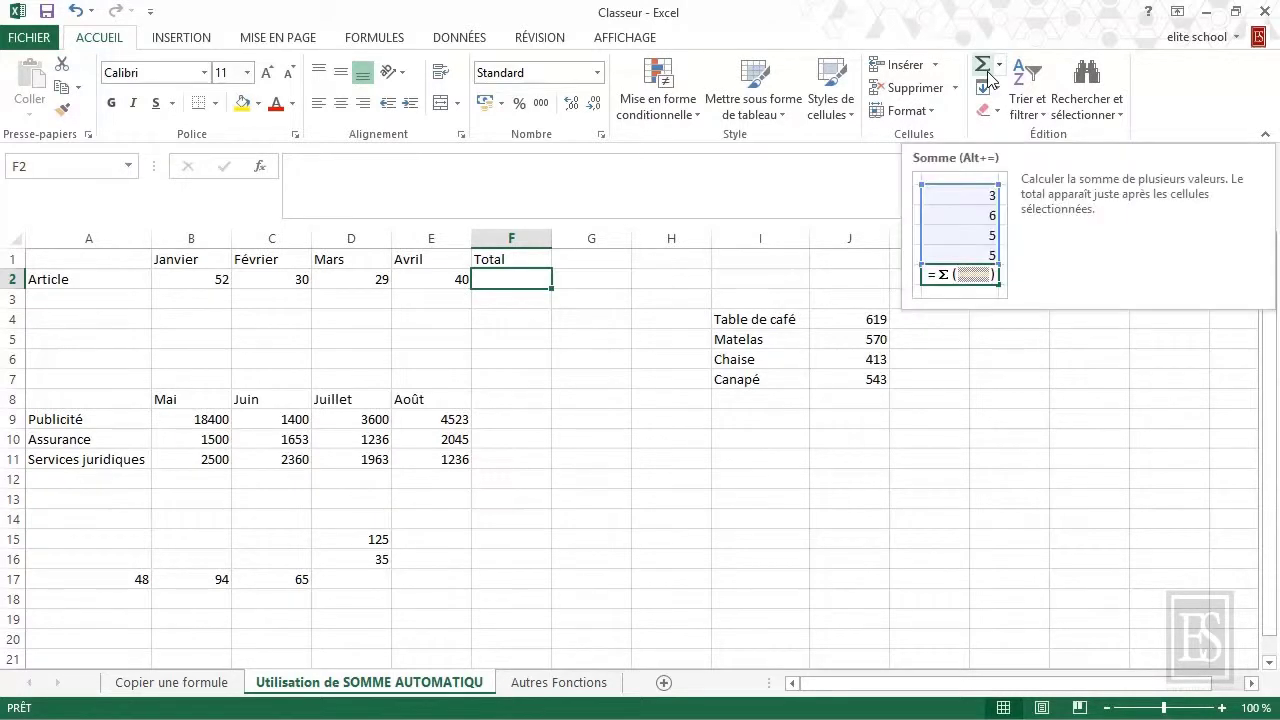
left_click(393, 42)
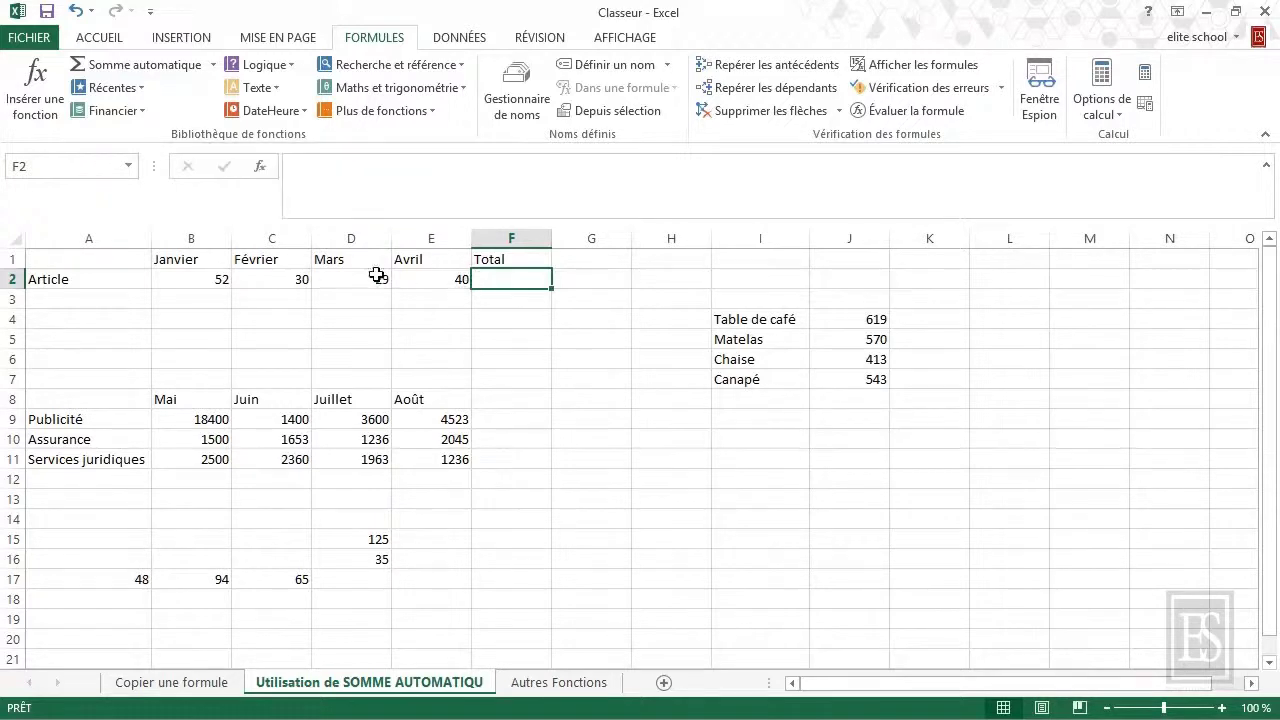
left_click(133, 70)
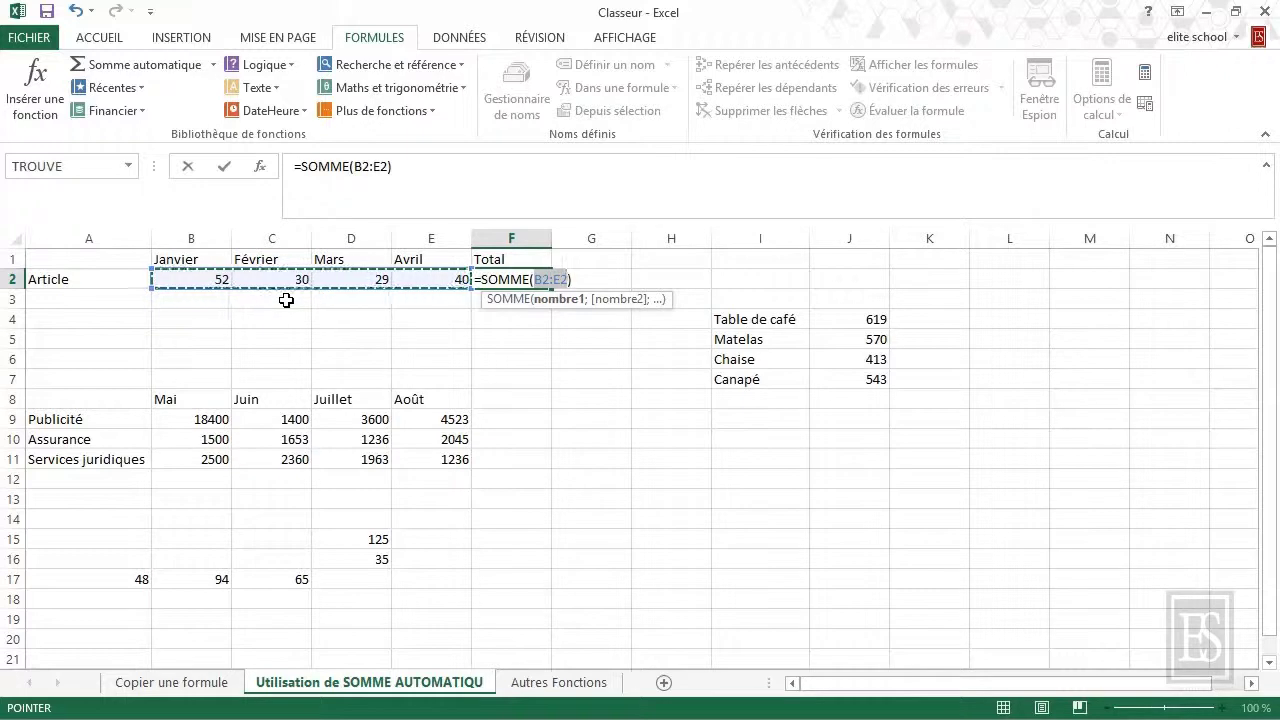
key("Return")
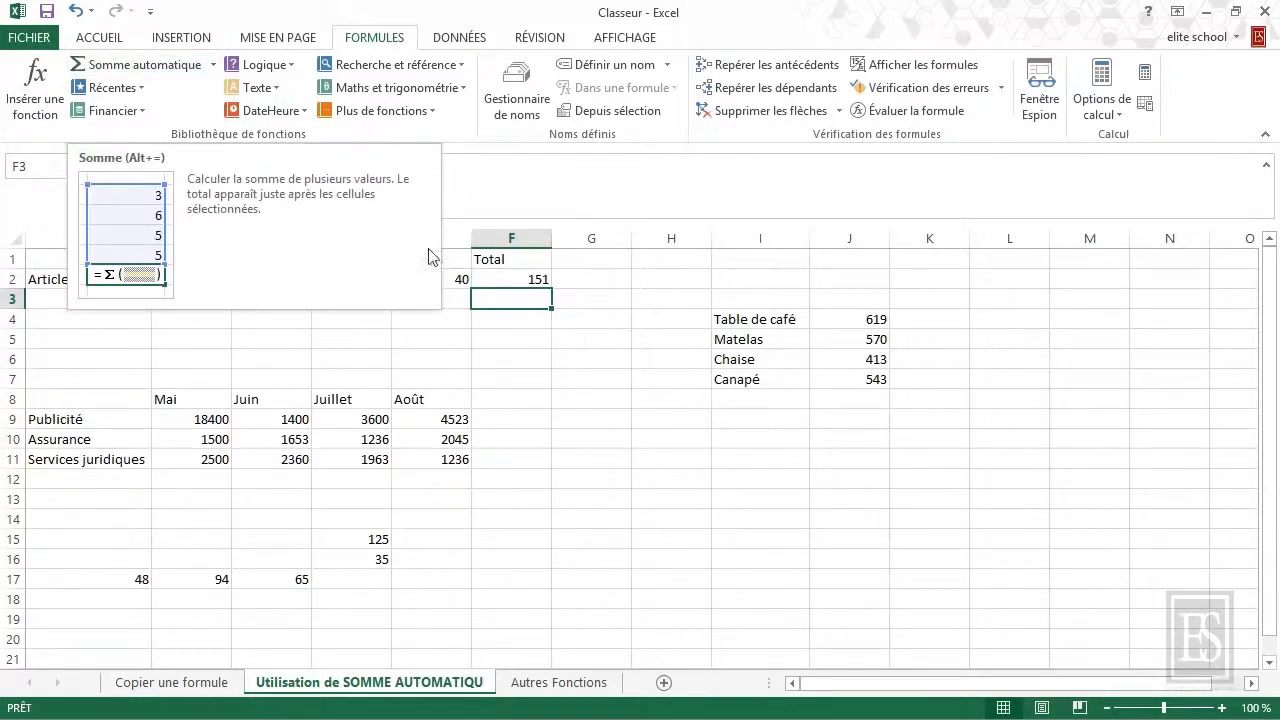
Step: Redo the F2 AutoSum and select the four furniture values in J4:J7
key("Up")
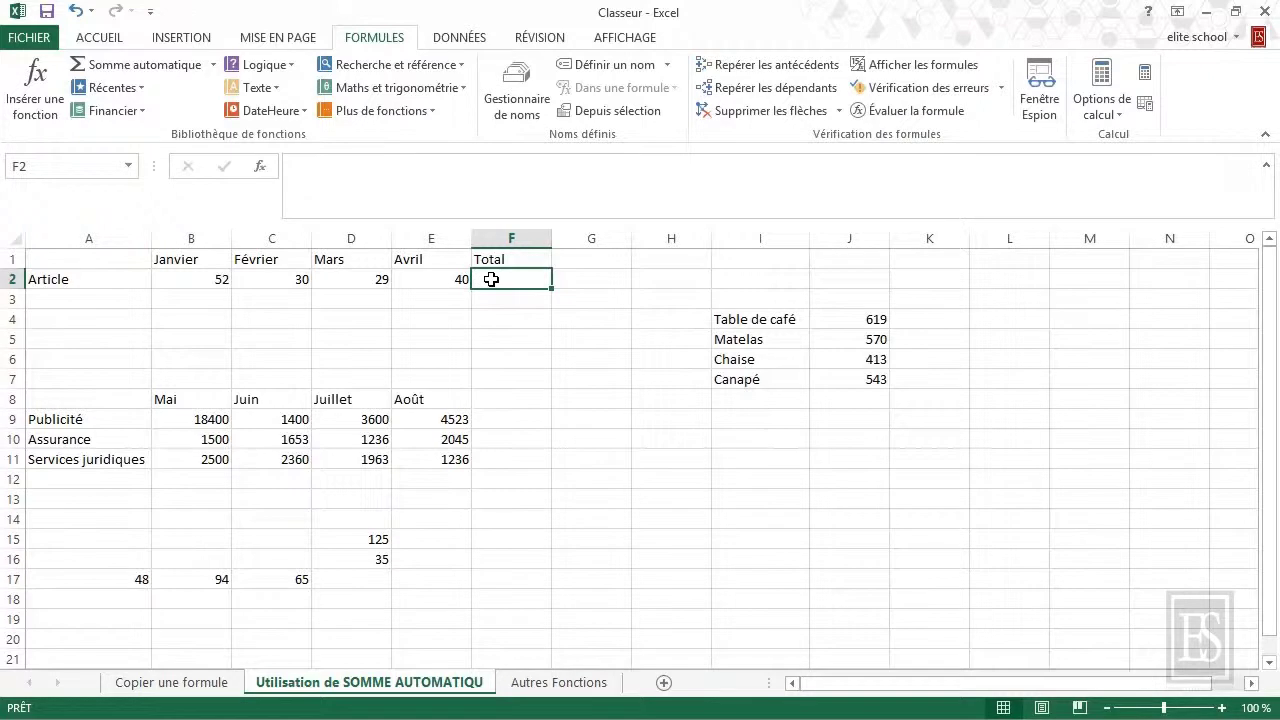
left_click(120, 65)
left_click(120, 65)
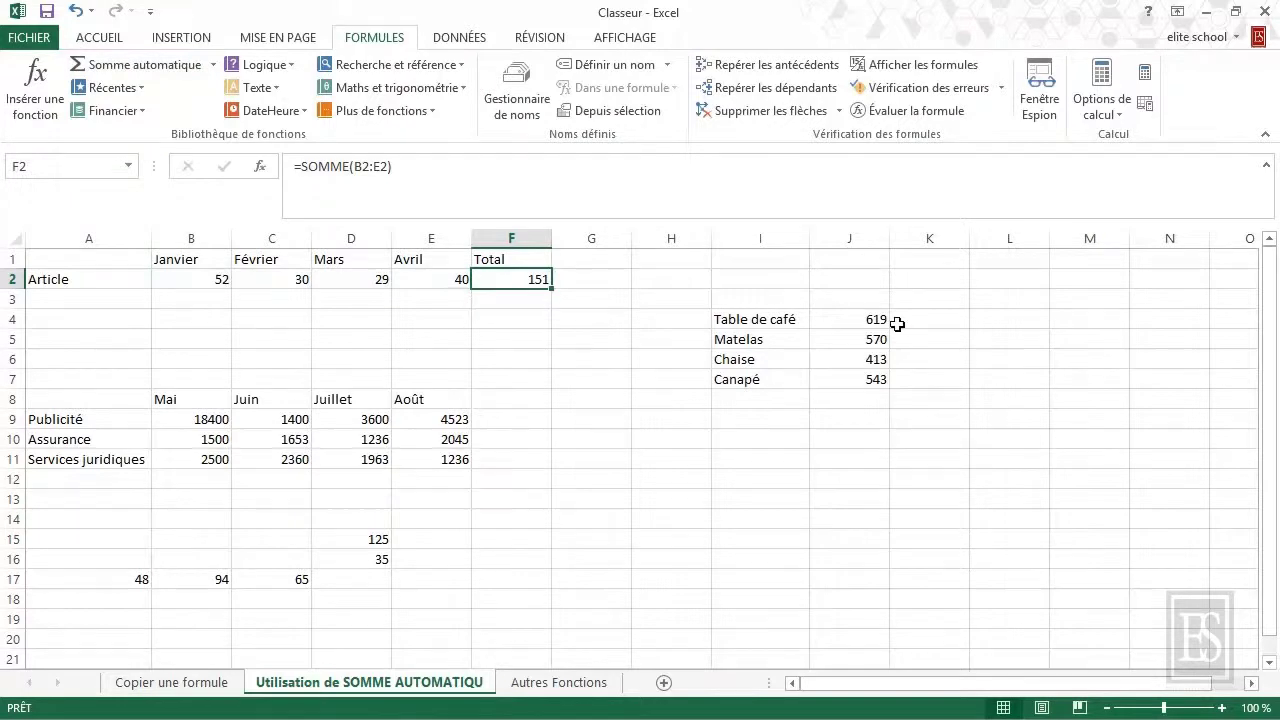
left_click_drag(884, 321, 874, 378)
left_click(172, 70)
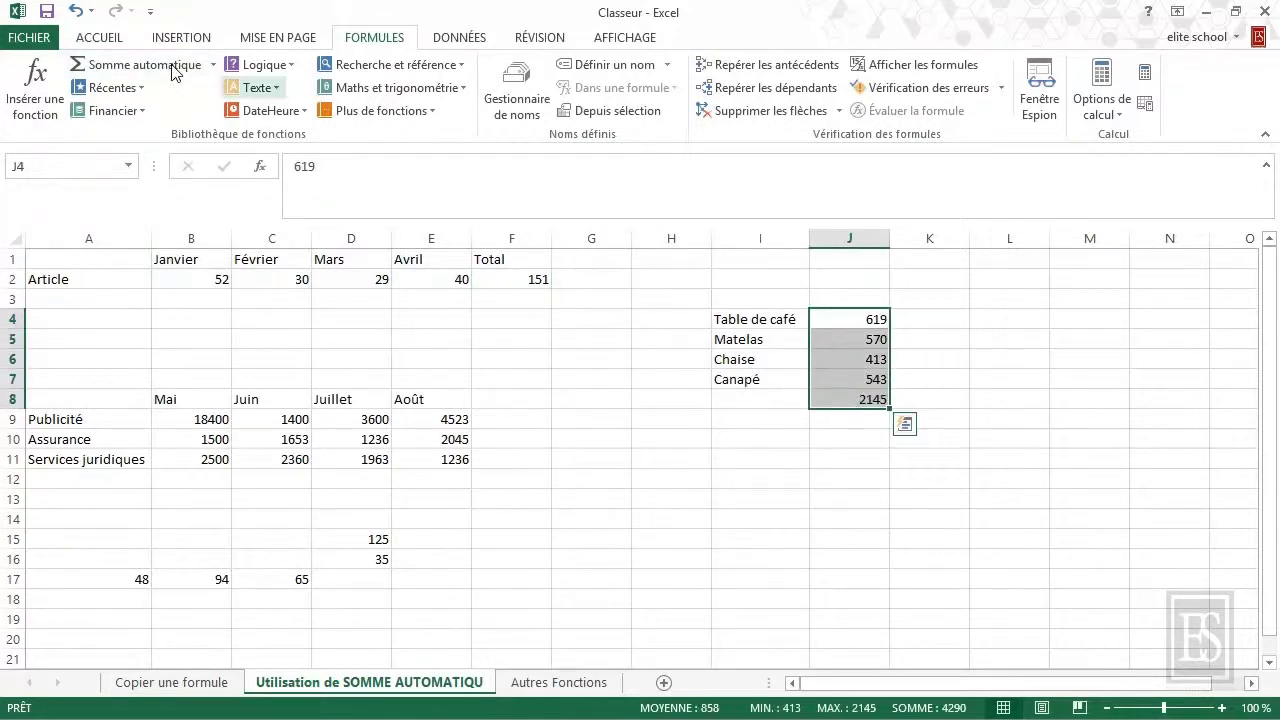
left_click(842, 397)
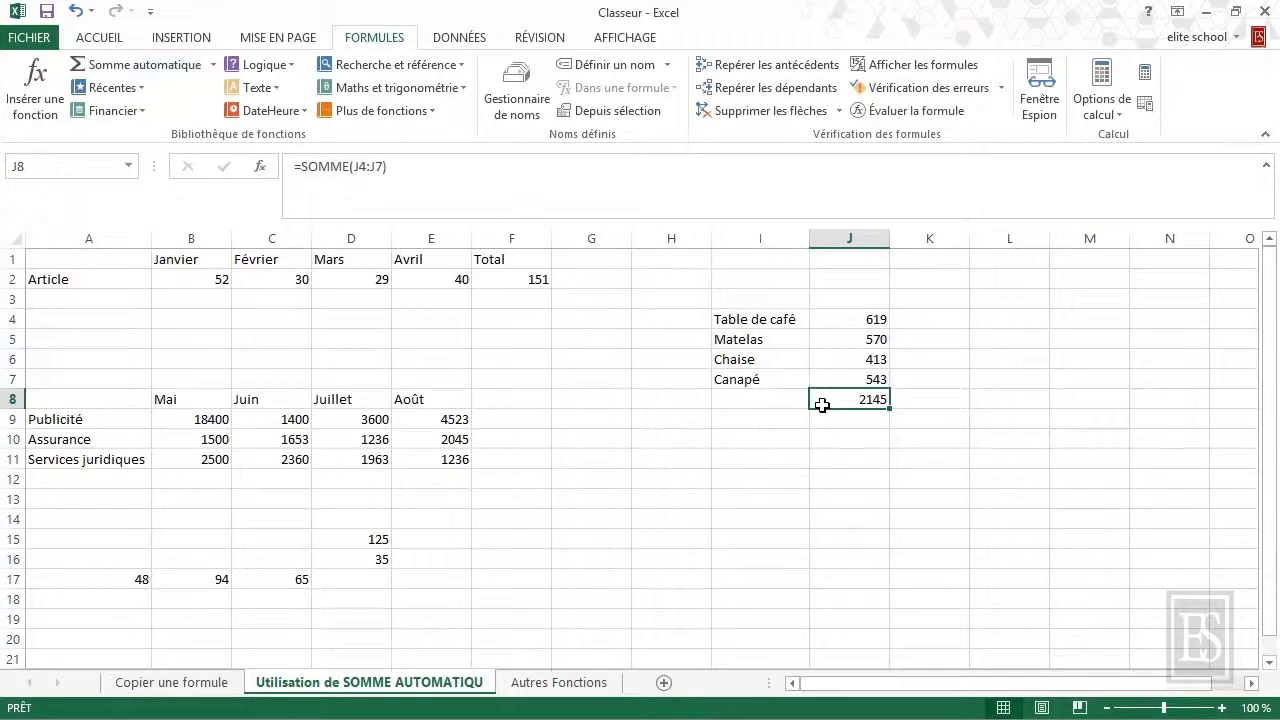
left_click_drag(371, 538, 372, 560)
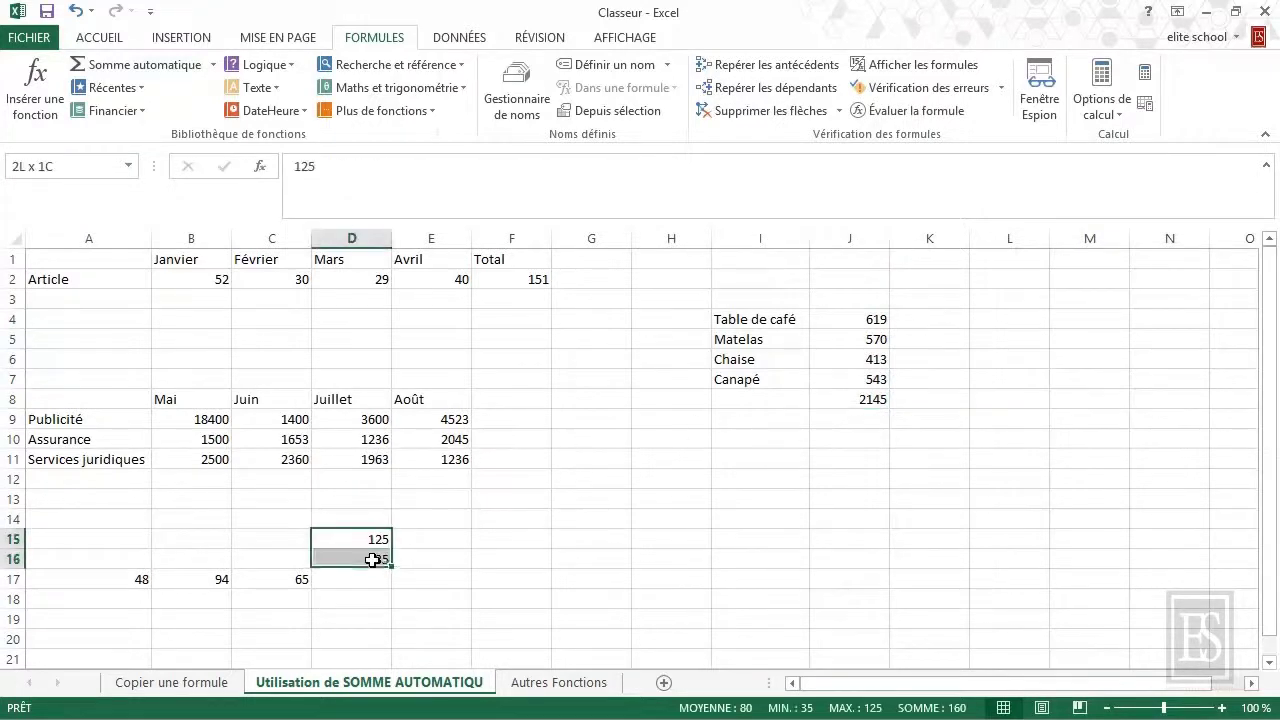
left_click_drag(290, 579, 138, 576)
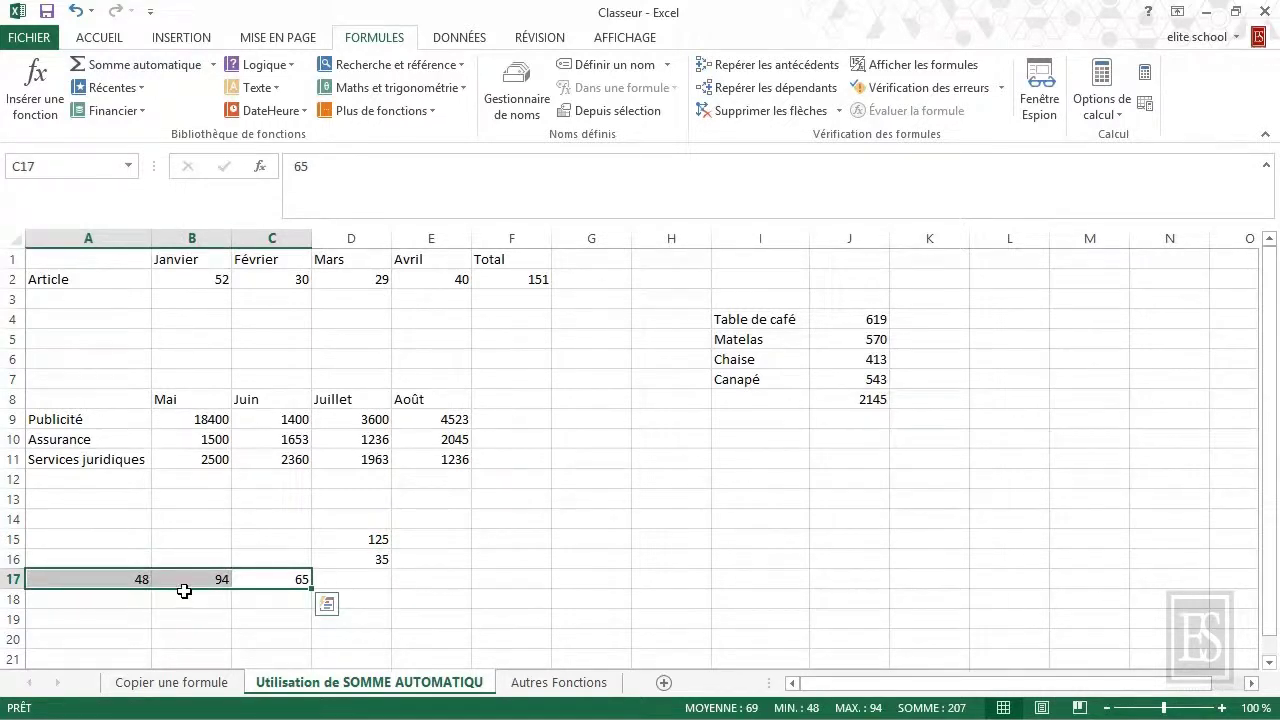
left_click(360, 582)
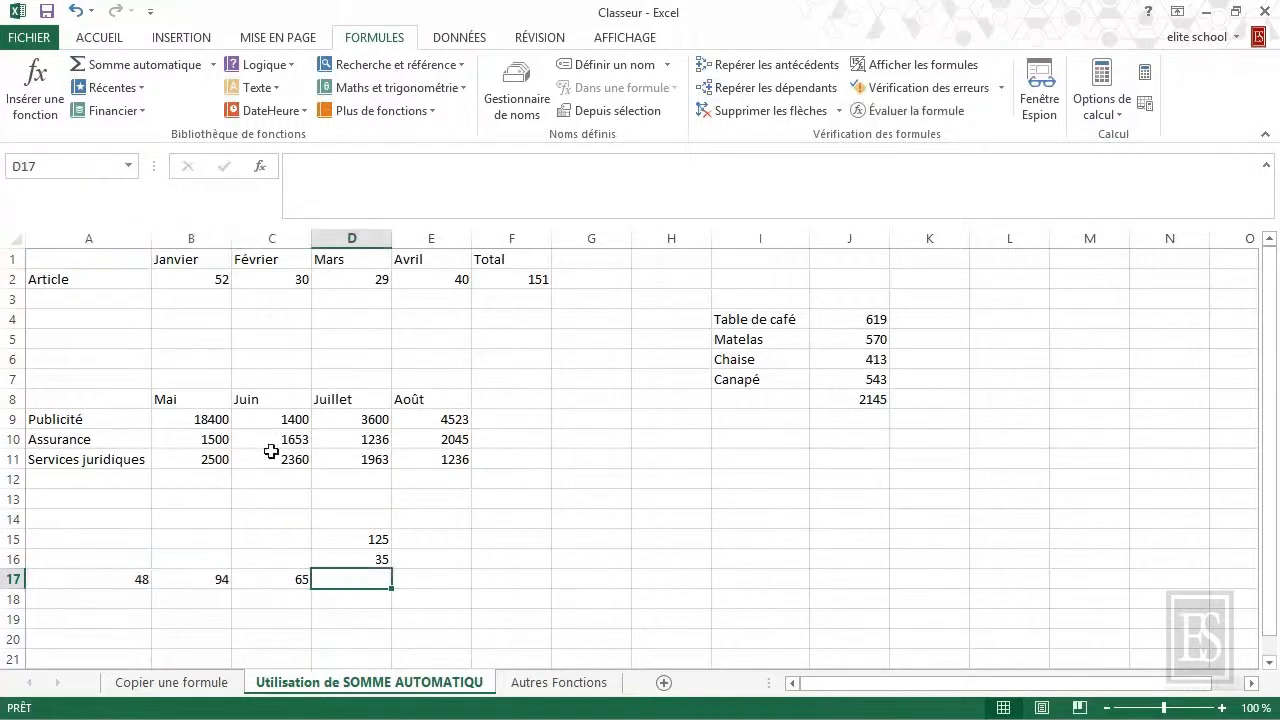
Step: Put =SOMME(A17:C17) in D17, totalling 48, 94 and 65 to 207
left_click(120, 68)
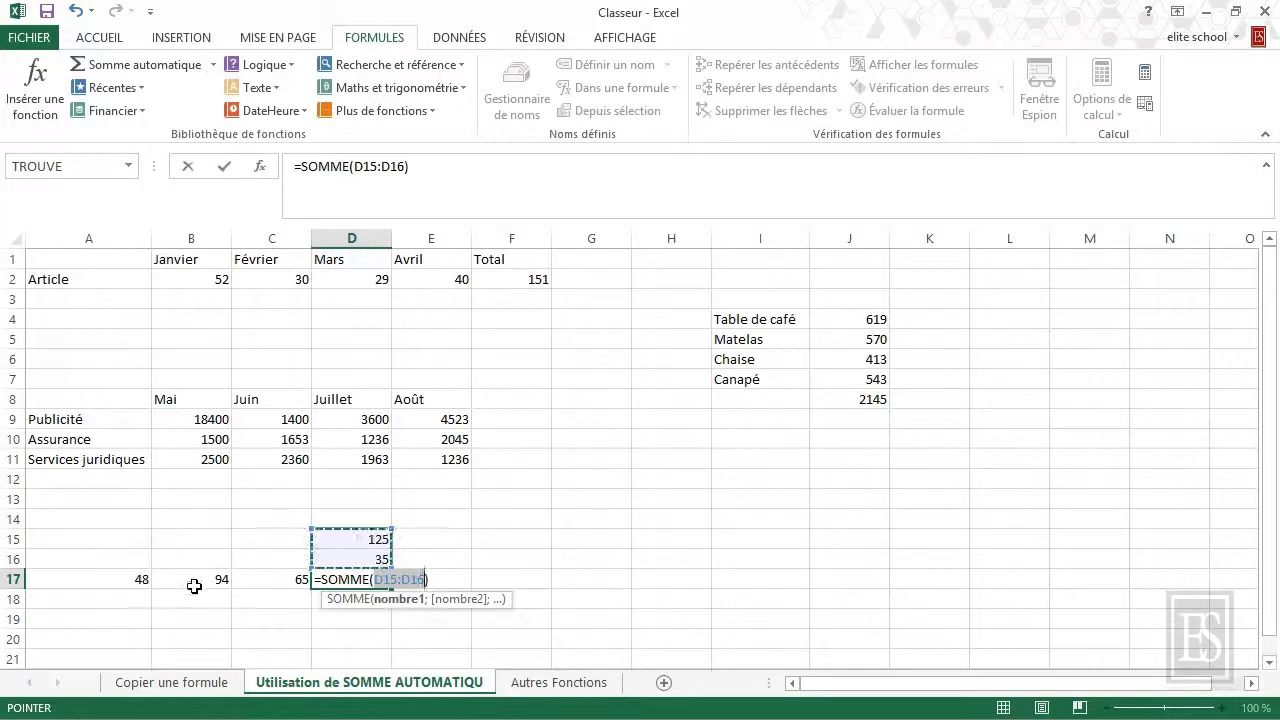
left_click_drag(270, 578, 114, 578)
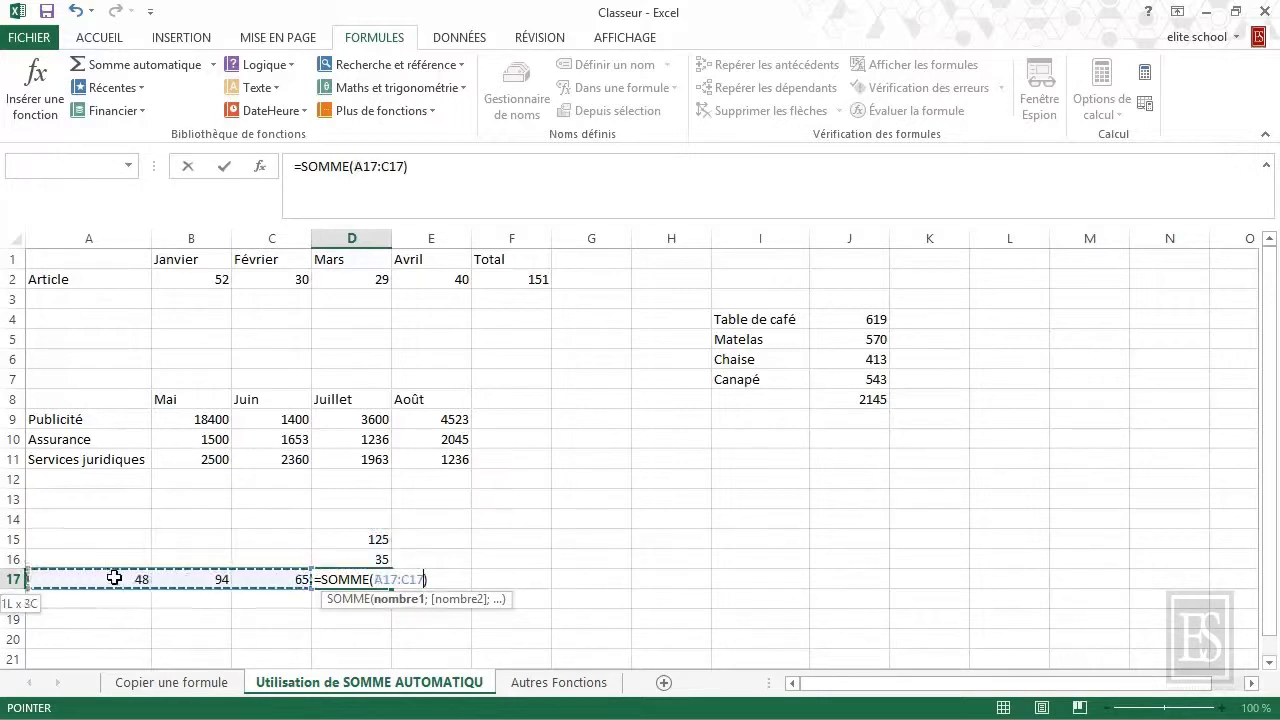
key("Return")
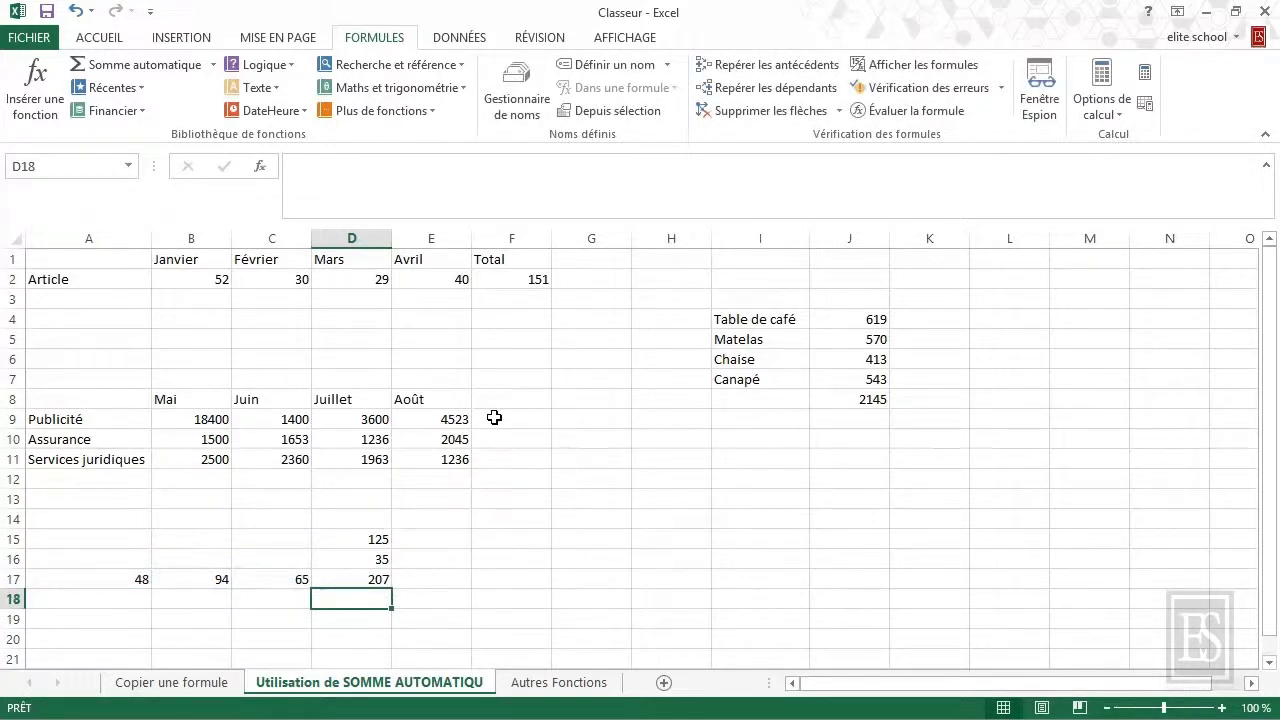
Step: Try separate row totals in F9:F11 and column totals in B12:E12, then undo them
left_click_drag(494, 418, 494, 458)
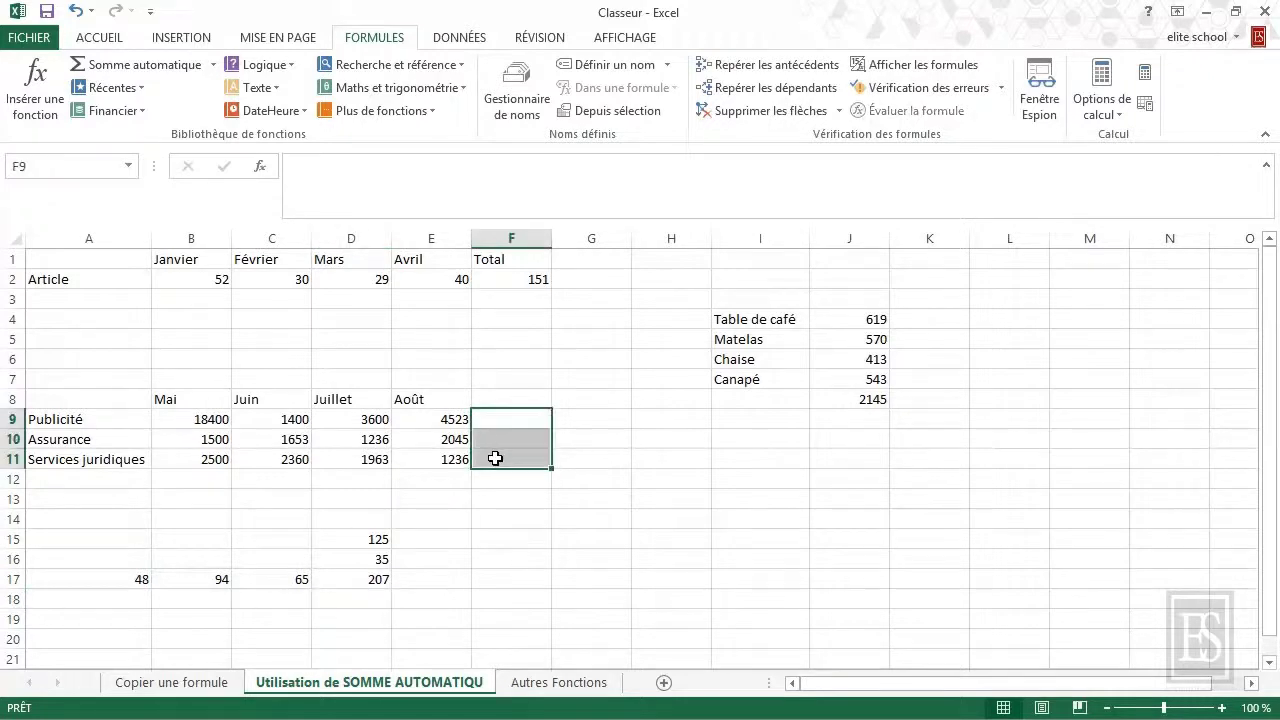
left_click(122, 62)
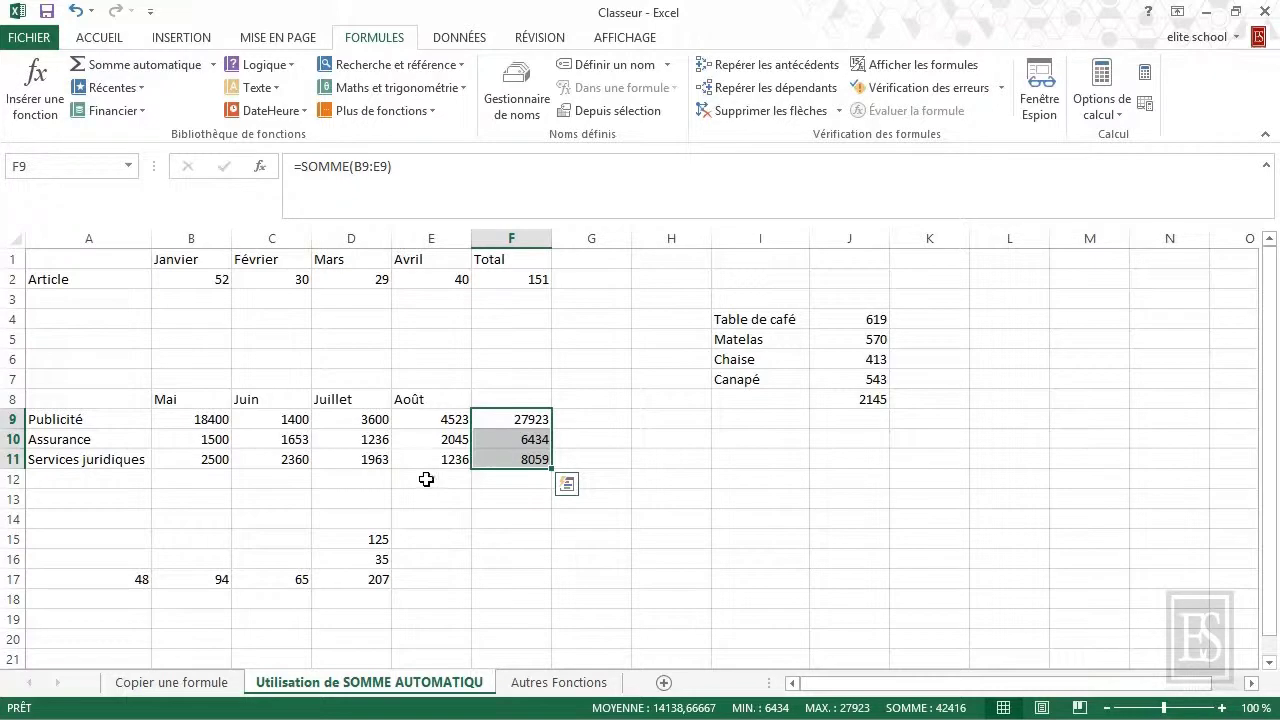
left_click(393, 480)
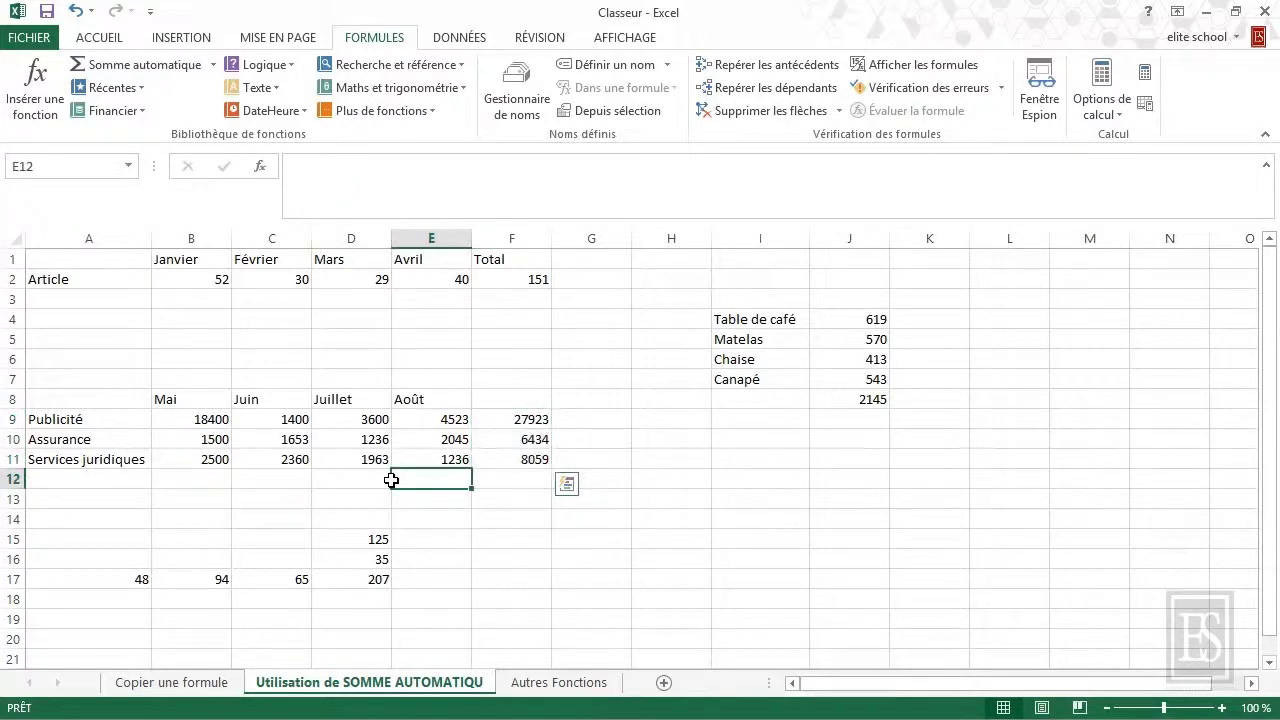
left_click_drag(391, 480, 200, 480)
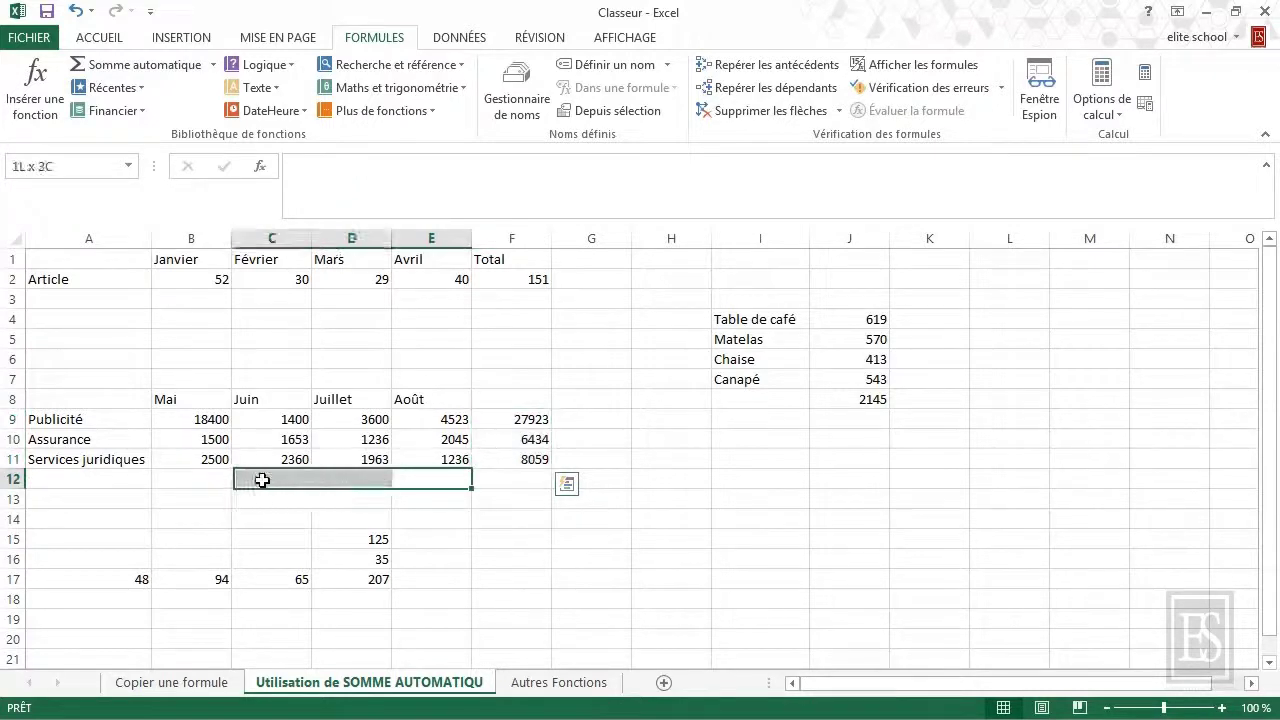
left_click(140, 66)
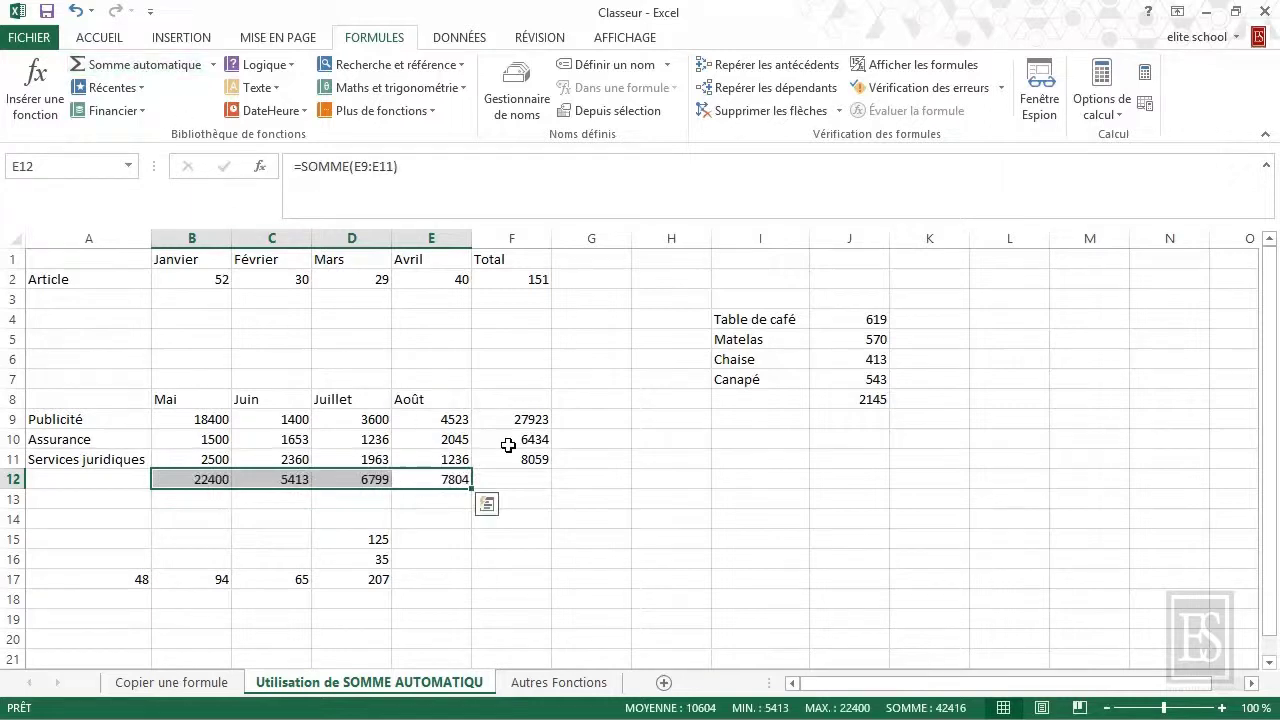
key("ctrl+z")
key("ctrl+z")
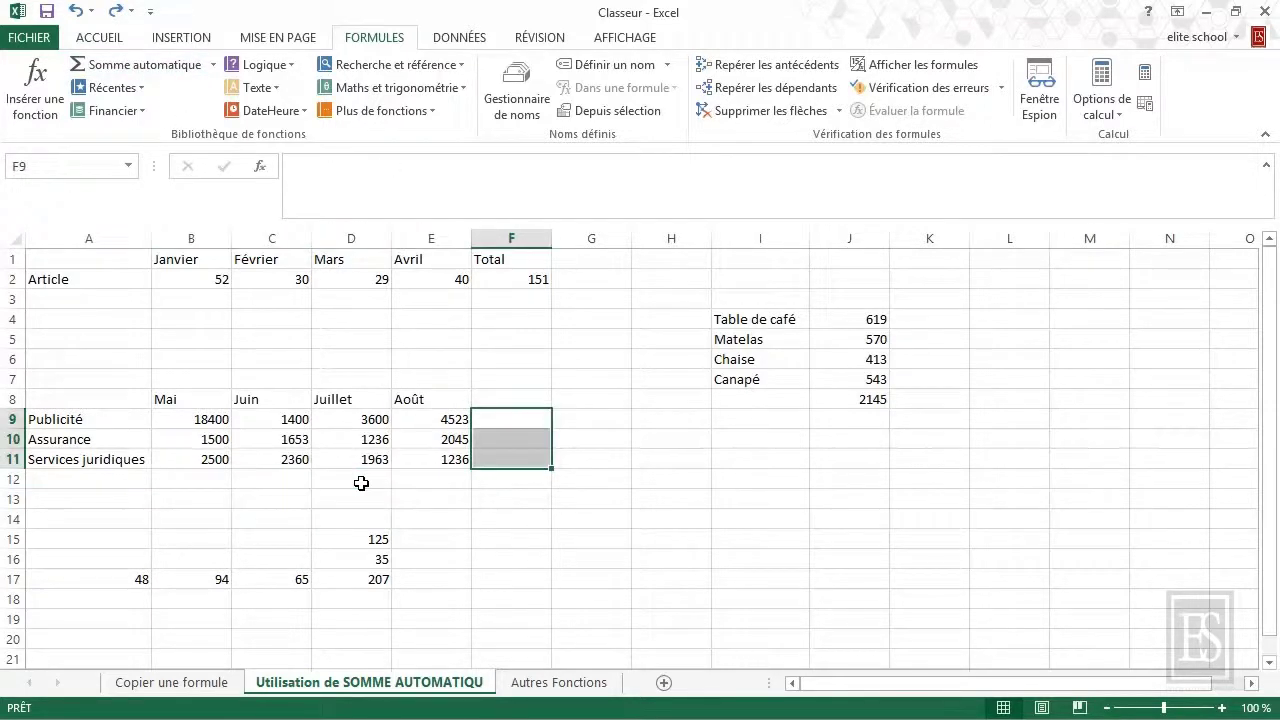
Step: AutoSum the whole B9:F12 block for row and column totals, grand total 42416
left_click(361, 483)
left_click_drag(206, 417, 550, 480)
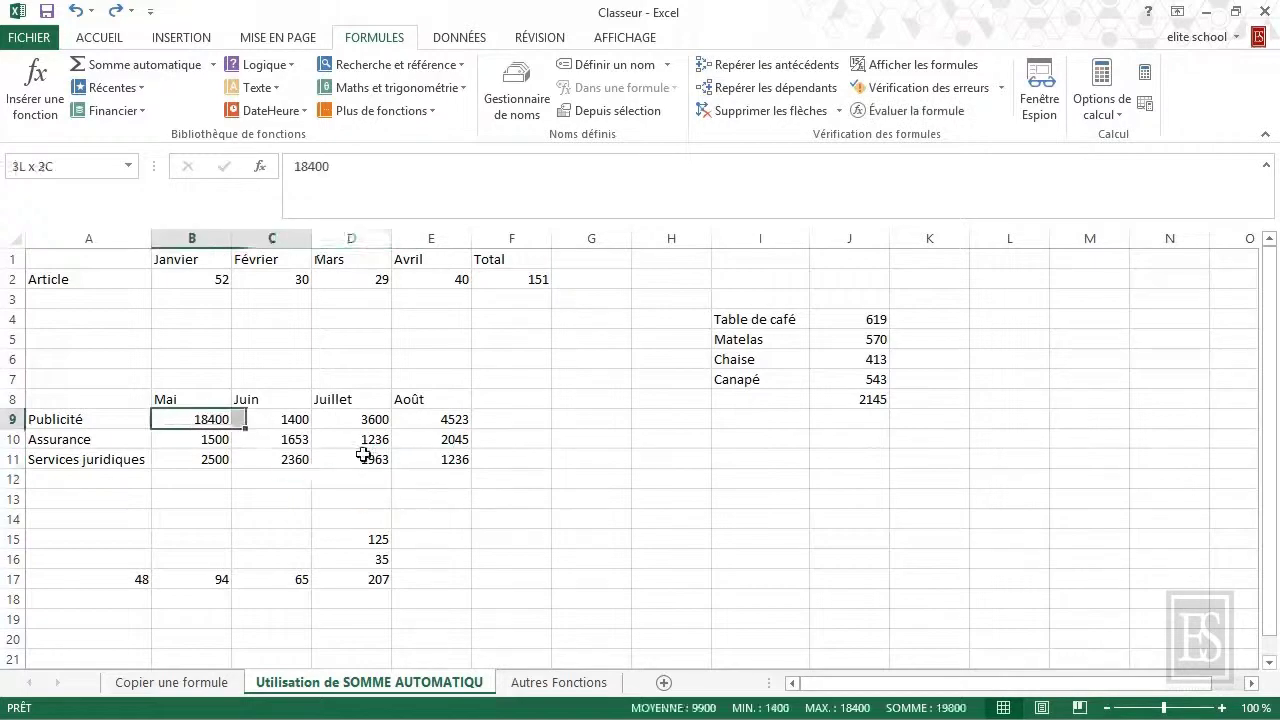
left_click(140, 68)
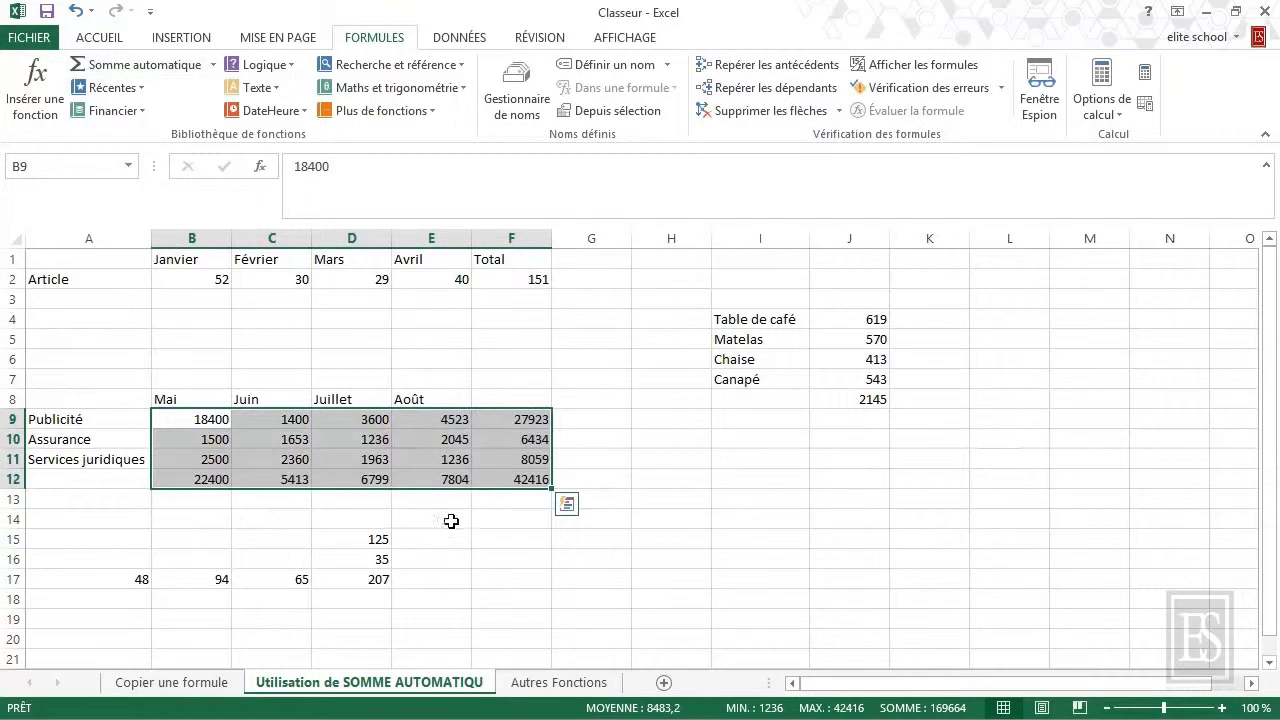
left_click(446, 518)
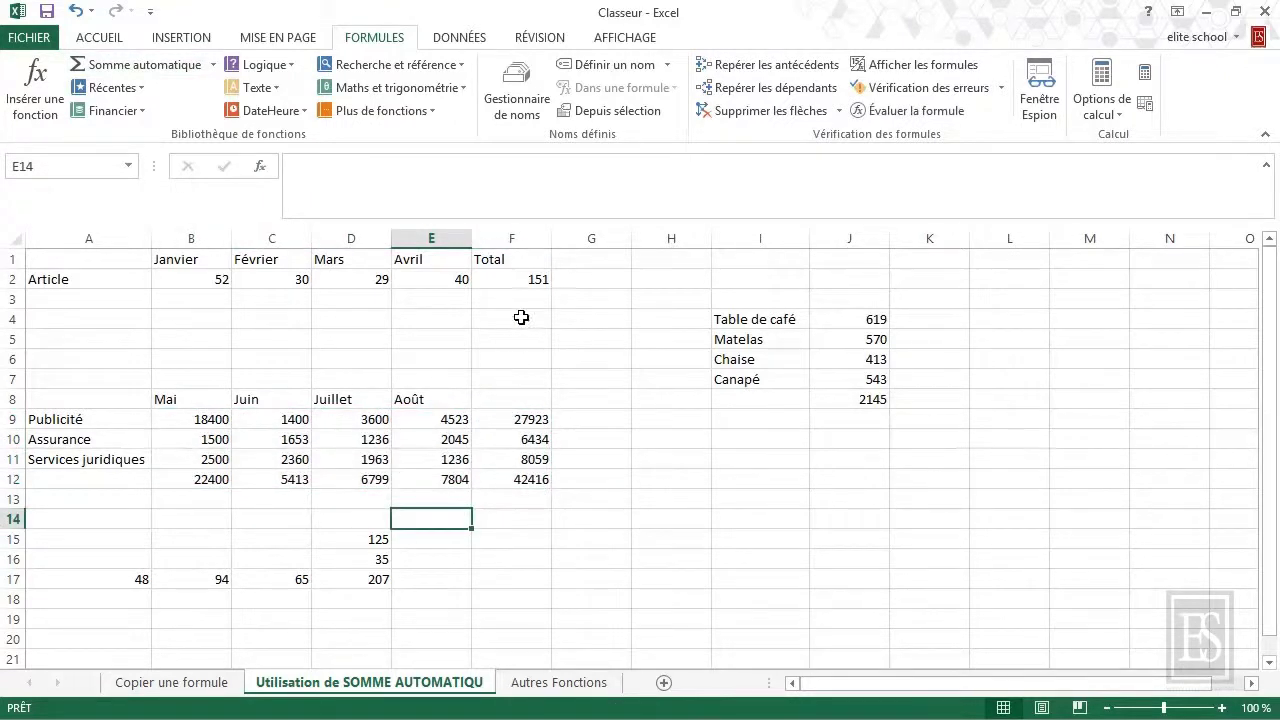
Step: Rename the F1 header from Total to Minimum
left_click(504, 280)
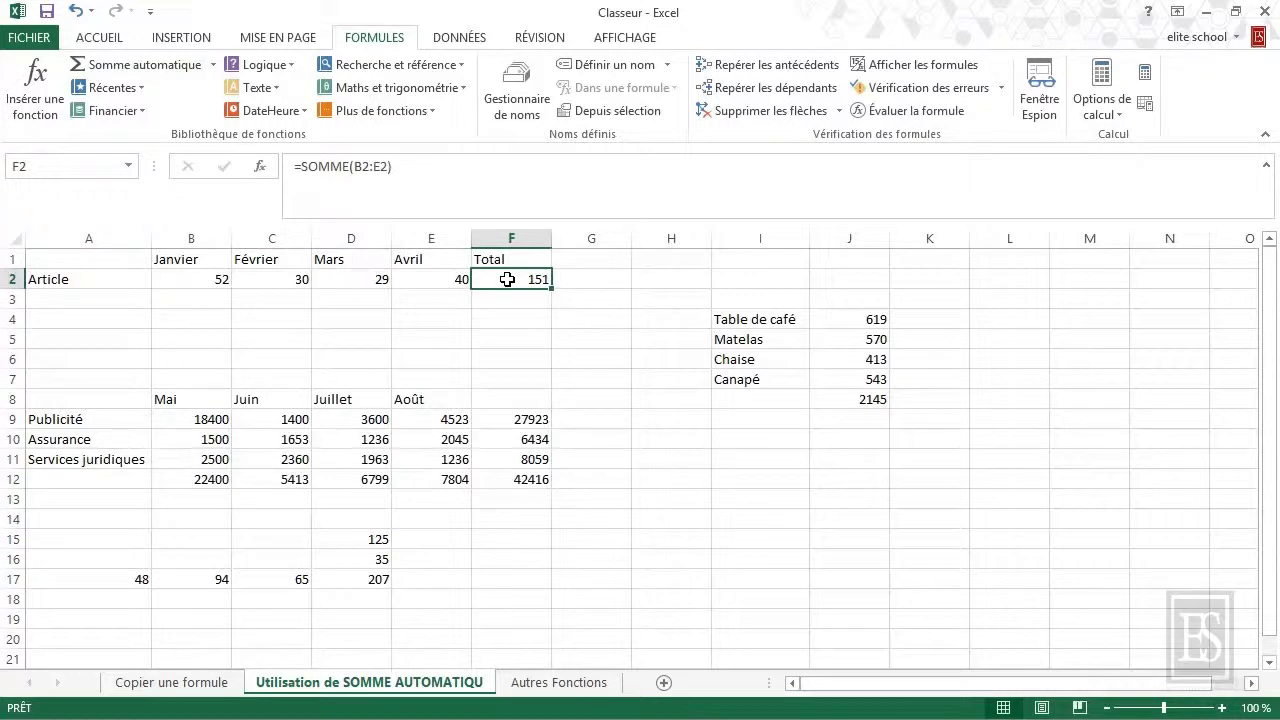
double_click(517, 259)
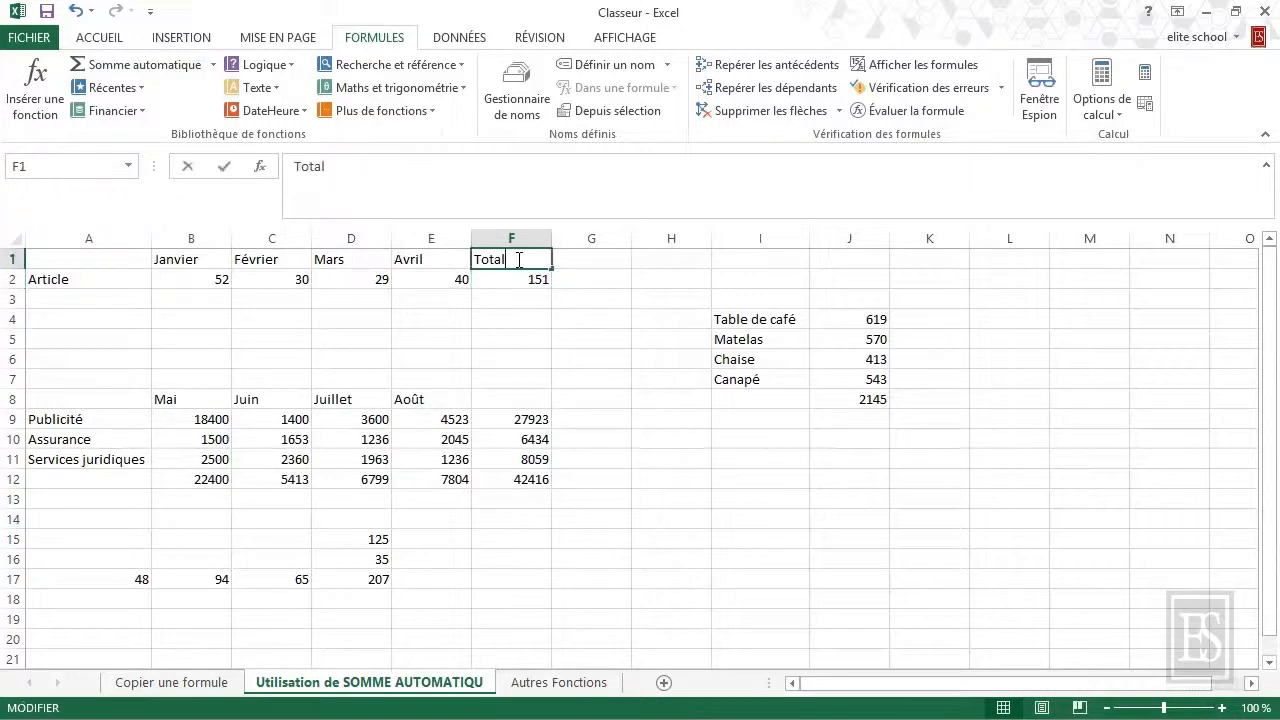
double_click(490, 259)
type("Minimum")
key("Return")
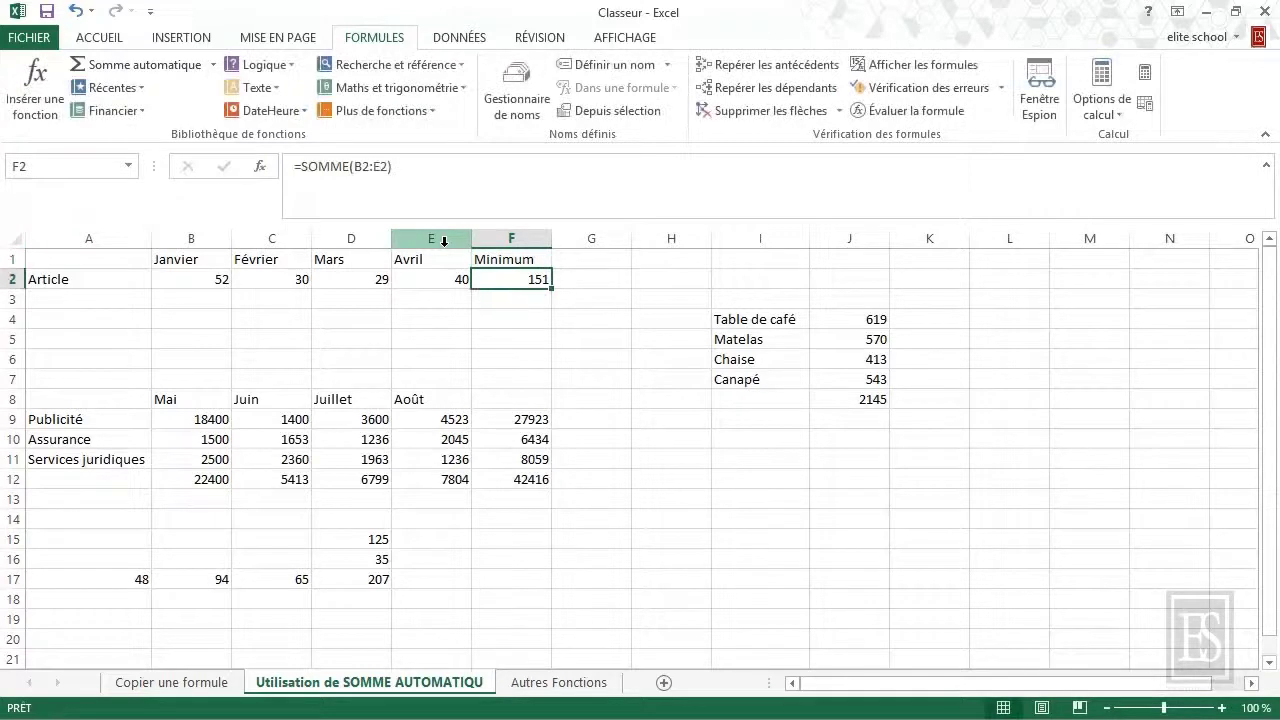
Step: Replace F2's total with a MIN of B2:E2, showing 29
key("Delete")
left_click(213, 64)
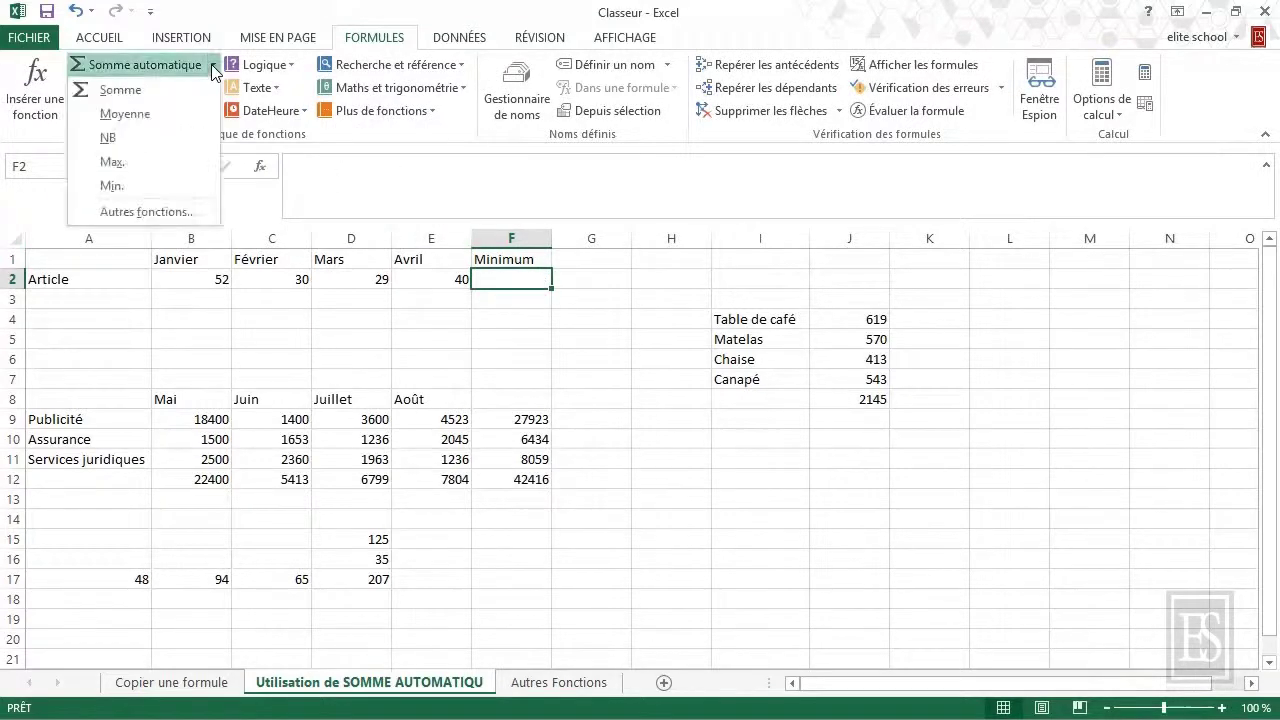
left_click(160, 186)
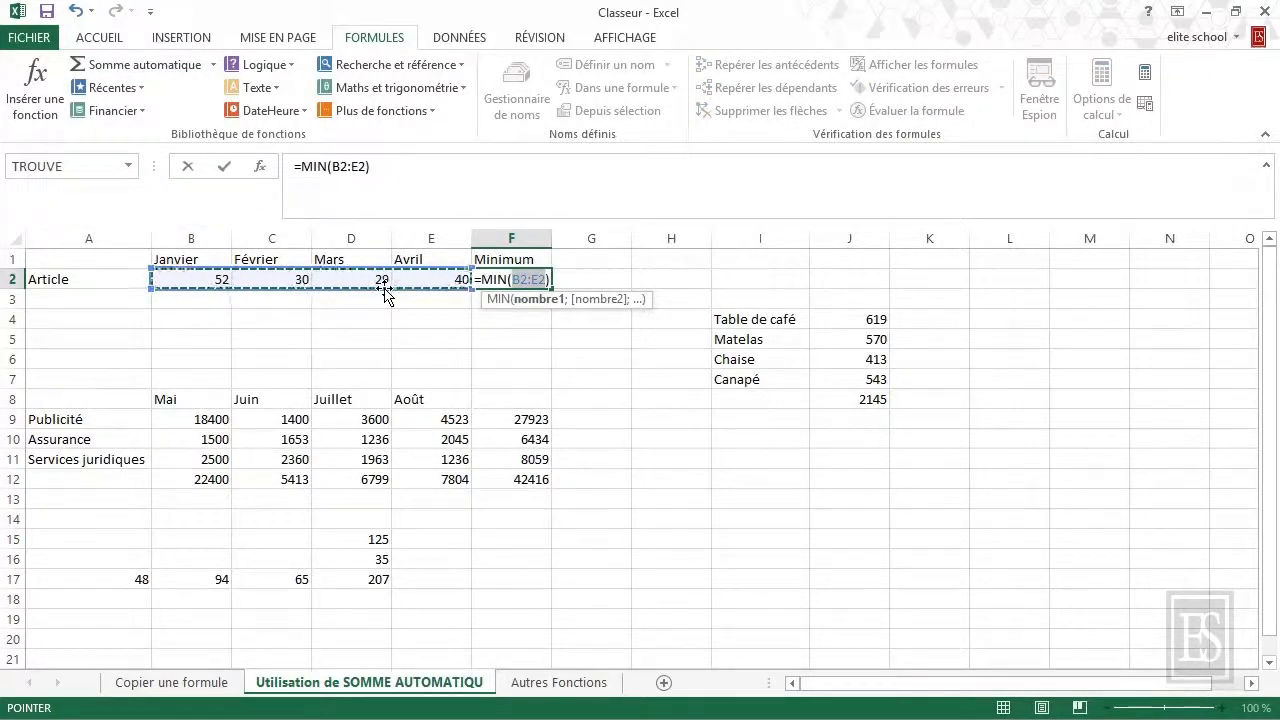
key("Return")
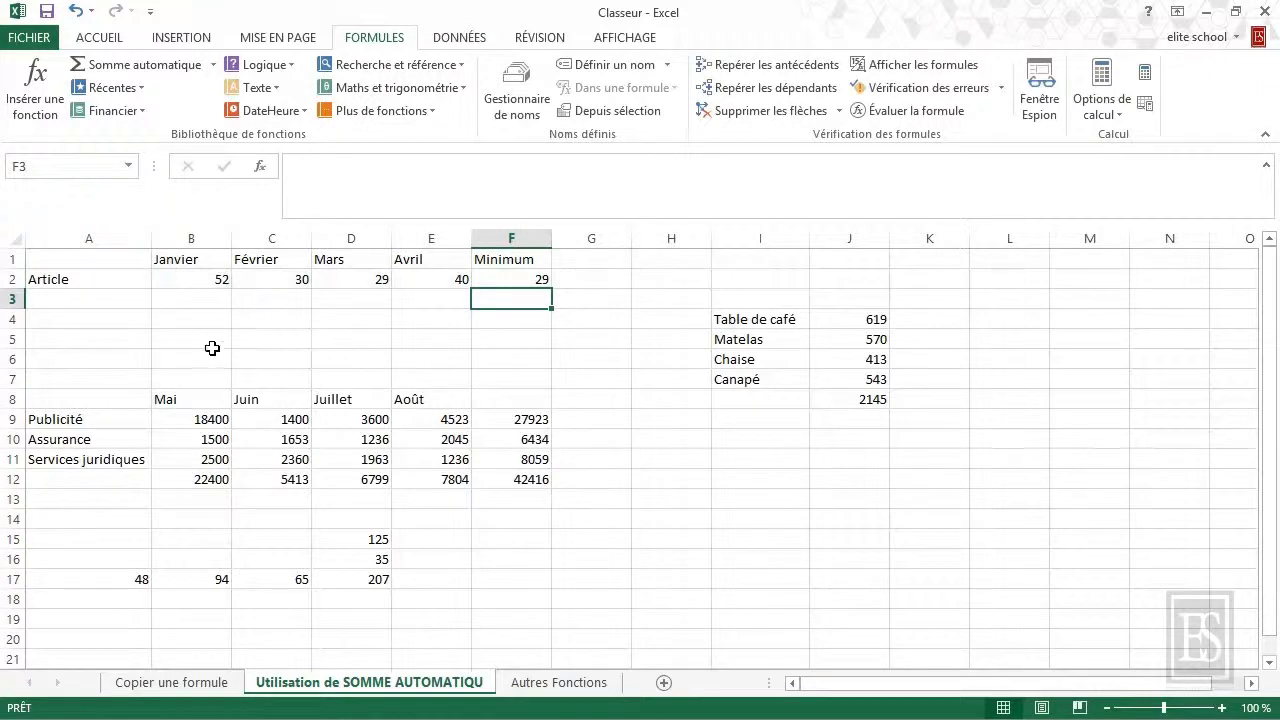
mouse_move(520, 420)
left_mouse_down()
mouse_move(528, 480)
mouse_move(194, 477)
mouse_move(520, 485)
left_mouse_up()
Step: Swap the block's totals for Moyenne averages: F9 6980,75, F12 3534,66667
key("Delete")
key("Delete")
left_click(178, 419)
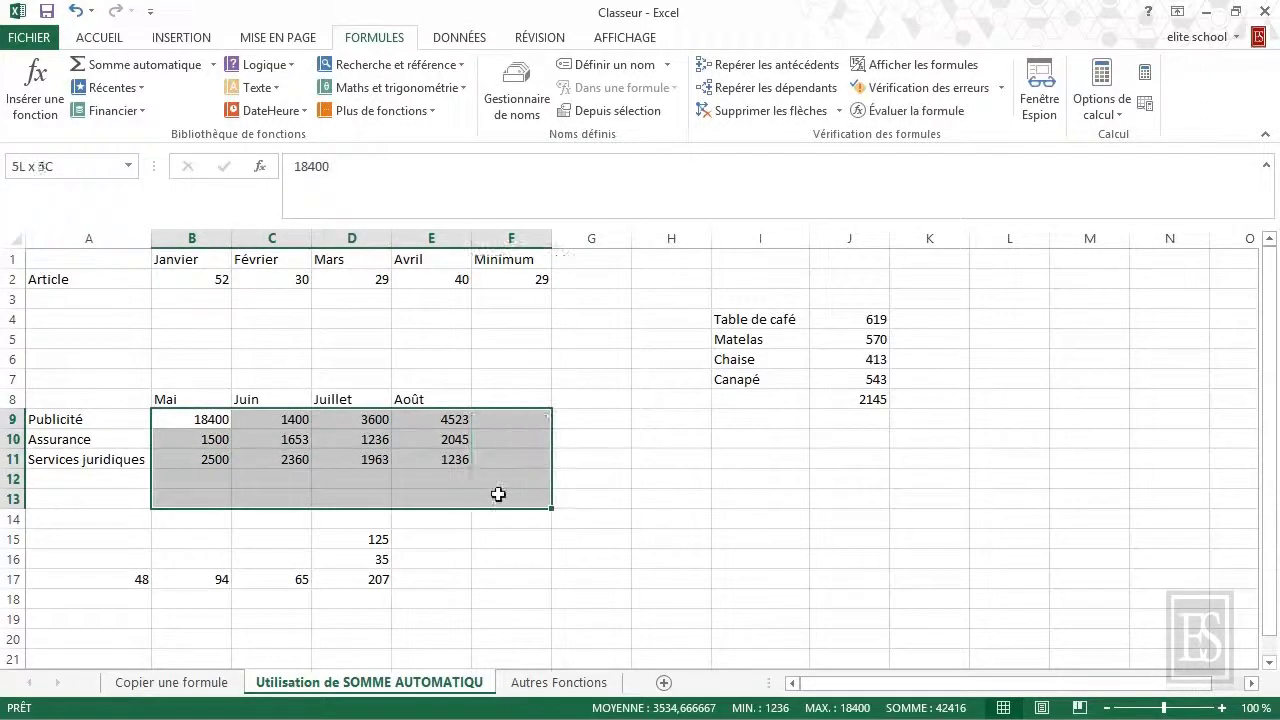
left_click(213, 64)
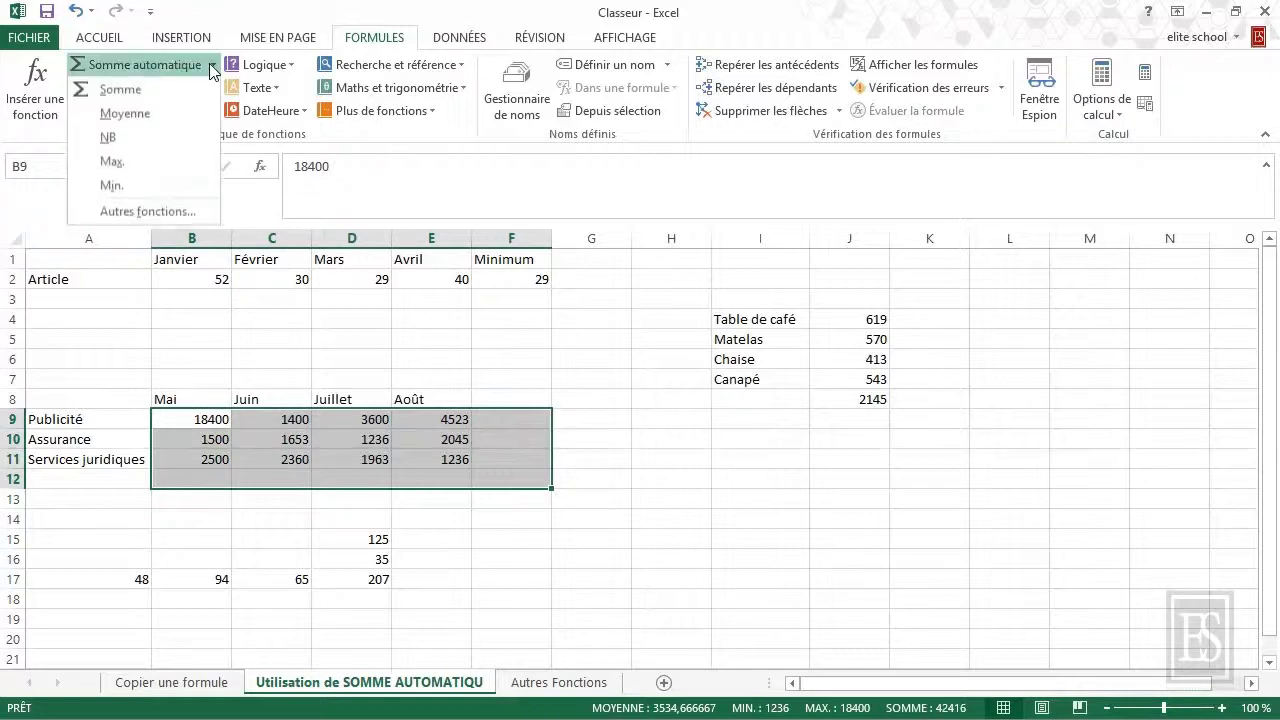
left_click(177, 115)
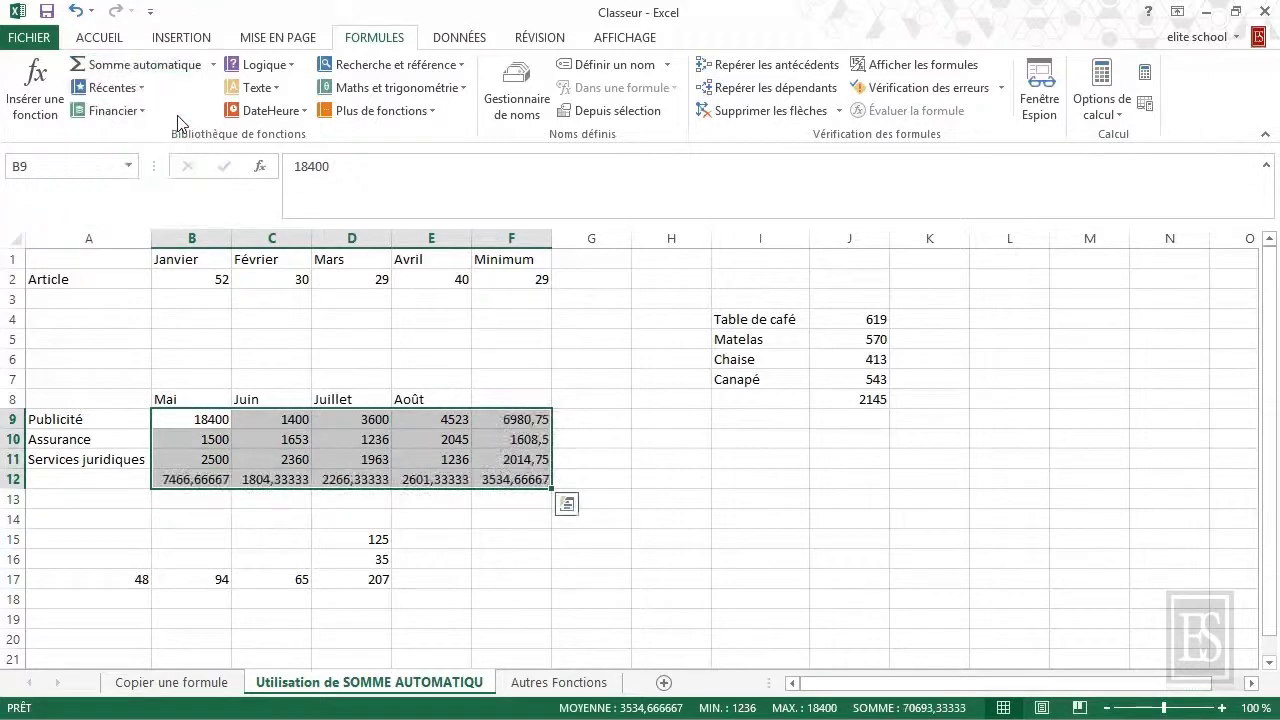
left_click(587, 484)
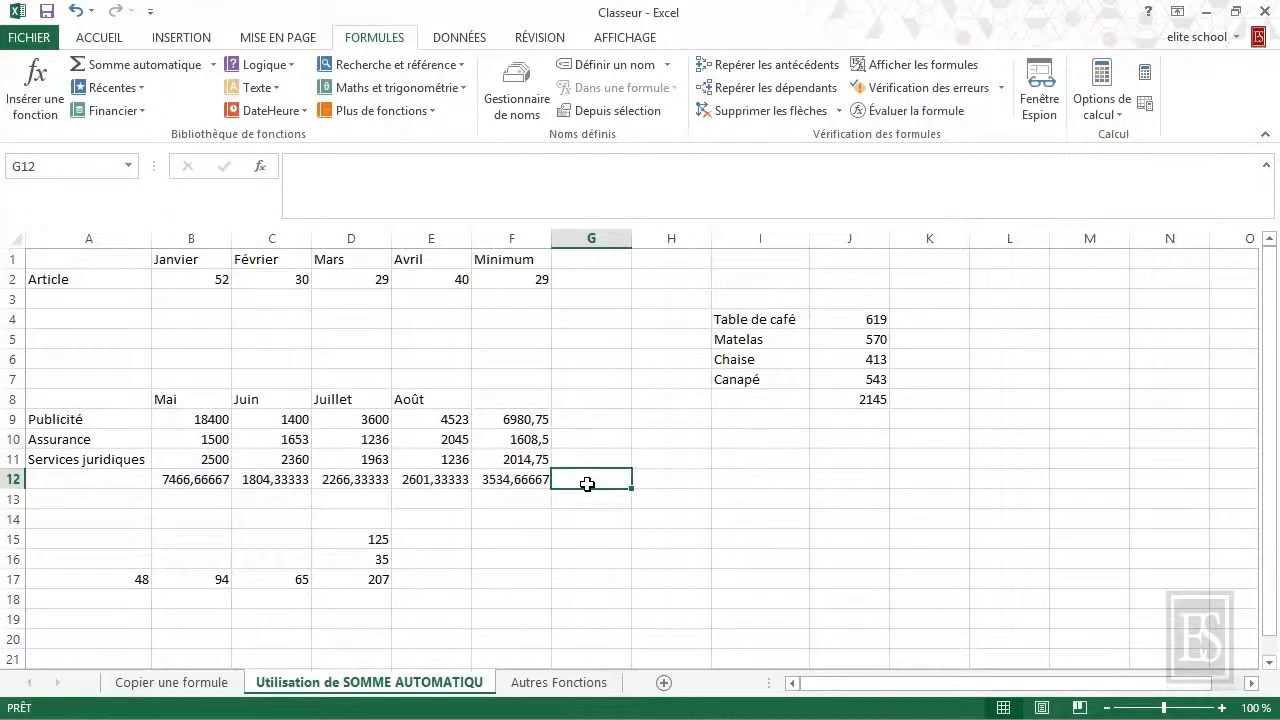